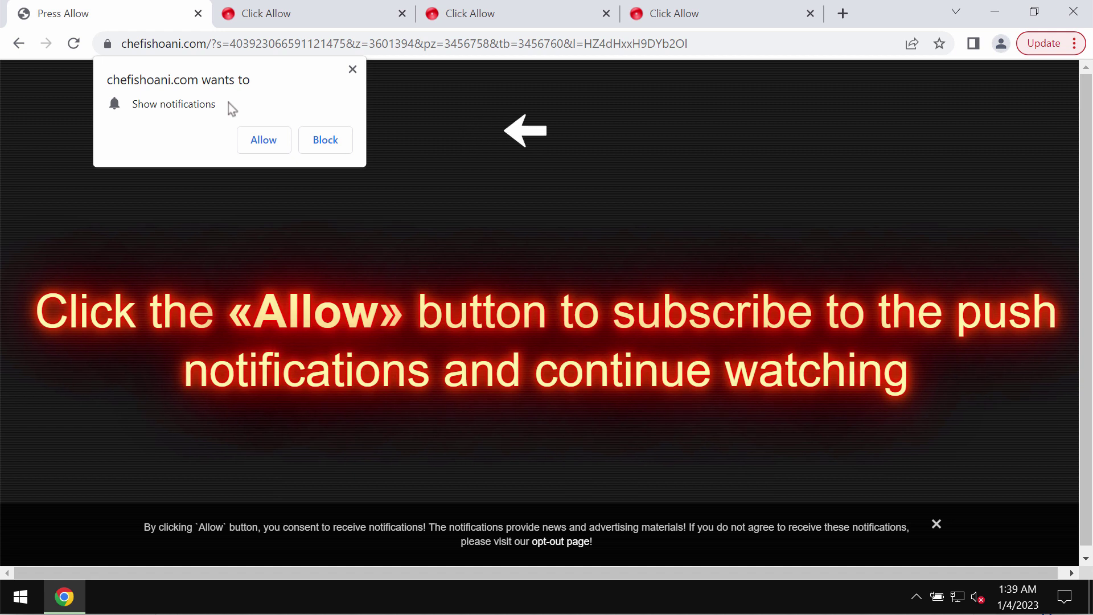
- Allow chefishoani.com to show notifications from its permission prompt
click(244, 143)
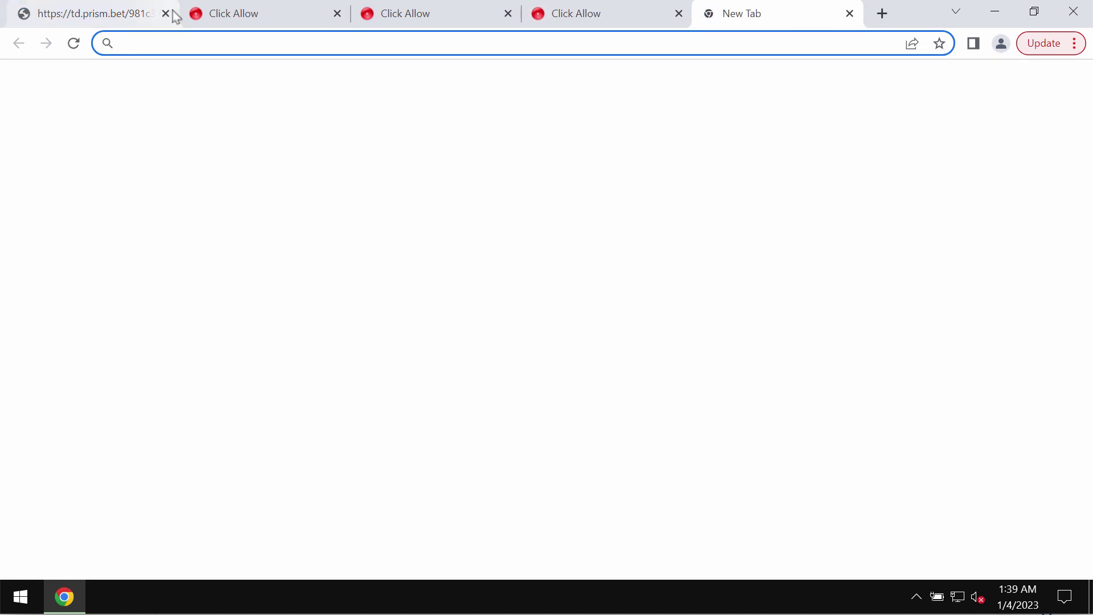
- Close the td.prism.bet redirect tab
click(165, 13)
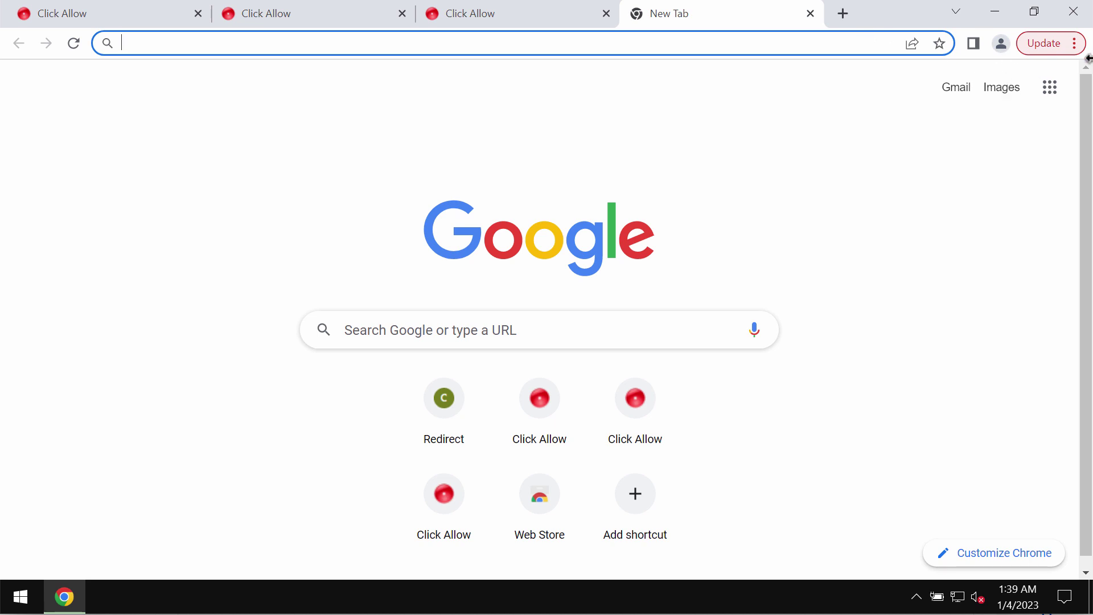
- Open the Notifications page under Settings > Privacy and security > Site settings > Permissions
click(1057, 45)
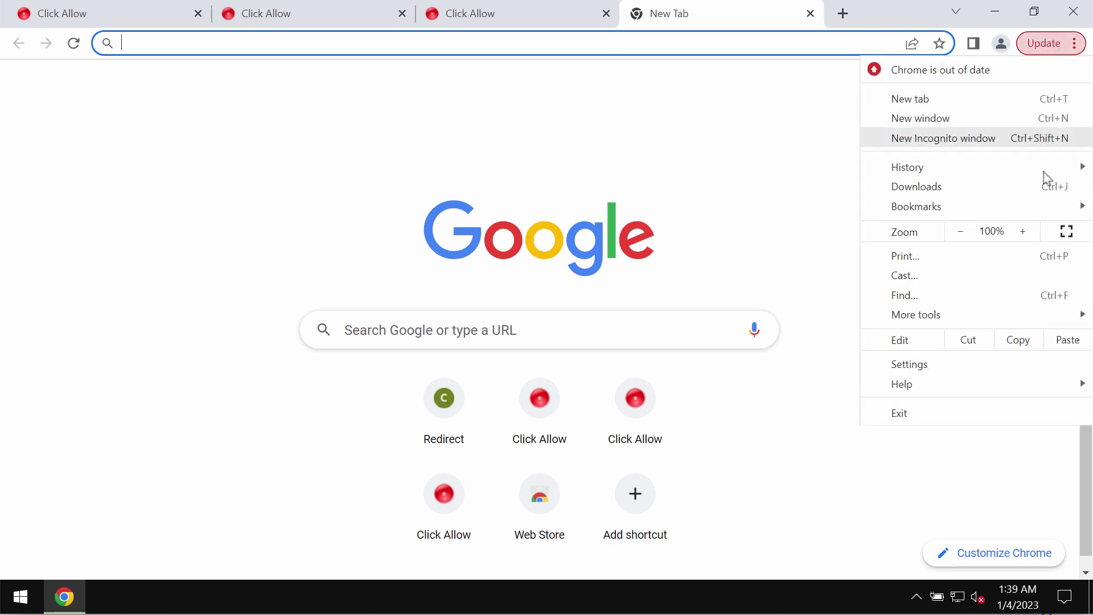
click(1017, 374)
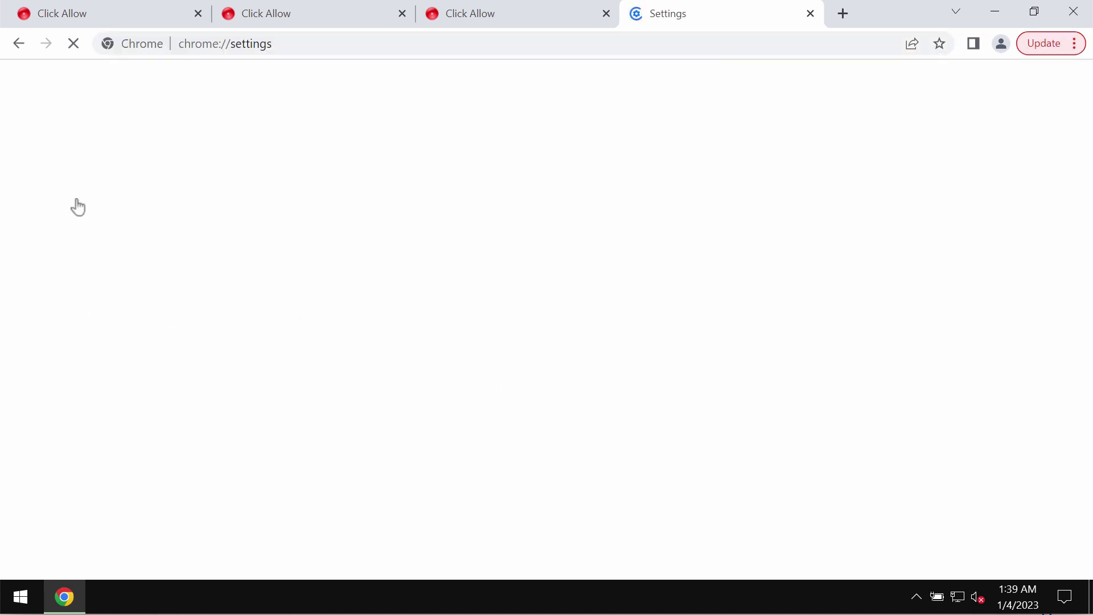
click(98, 206)
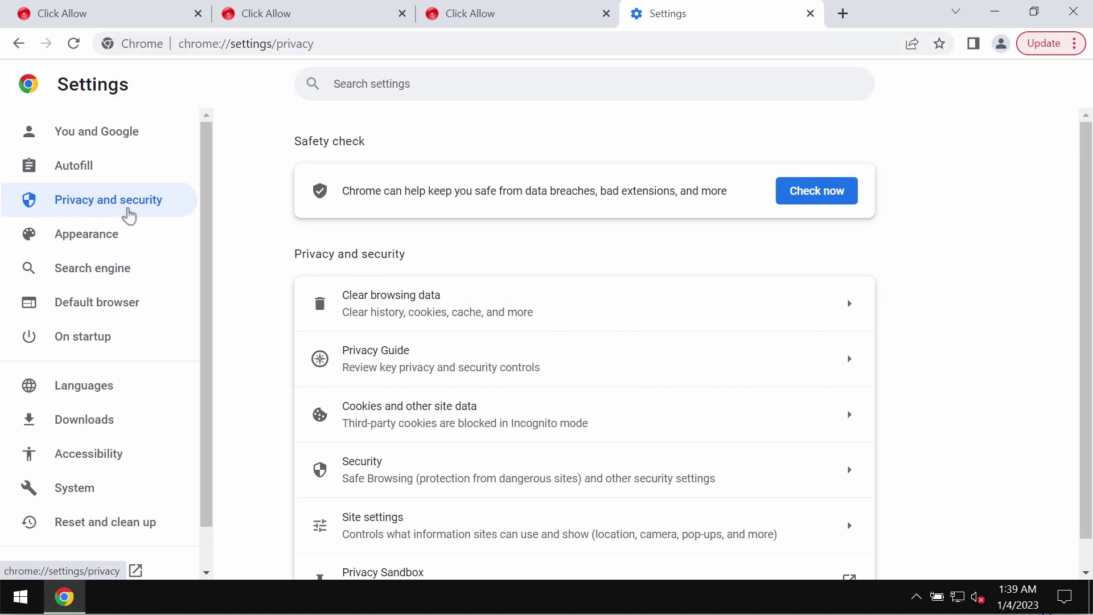
click(471, 527)
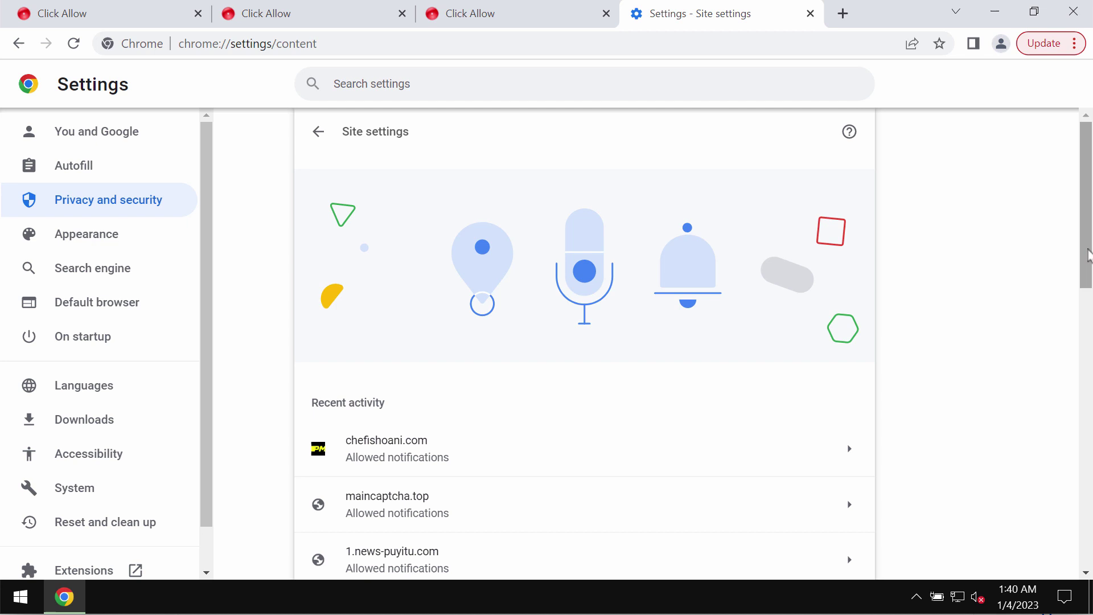
drag(1084, 260, 1074, 407)
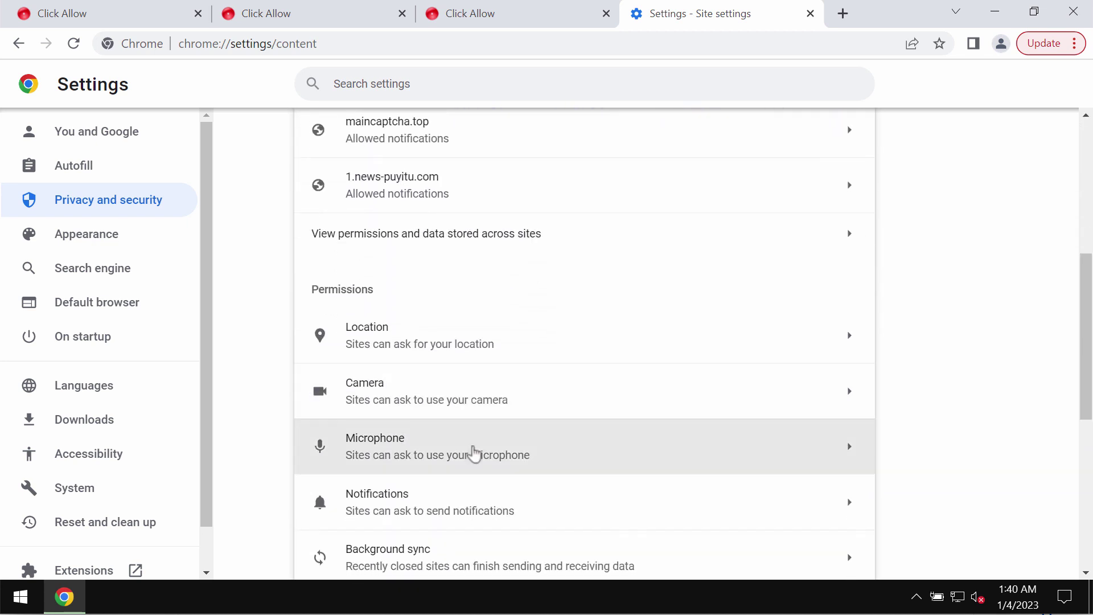
click(487, 524)
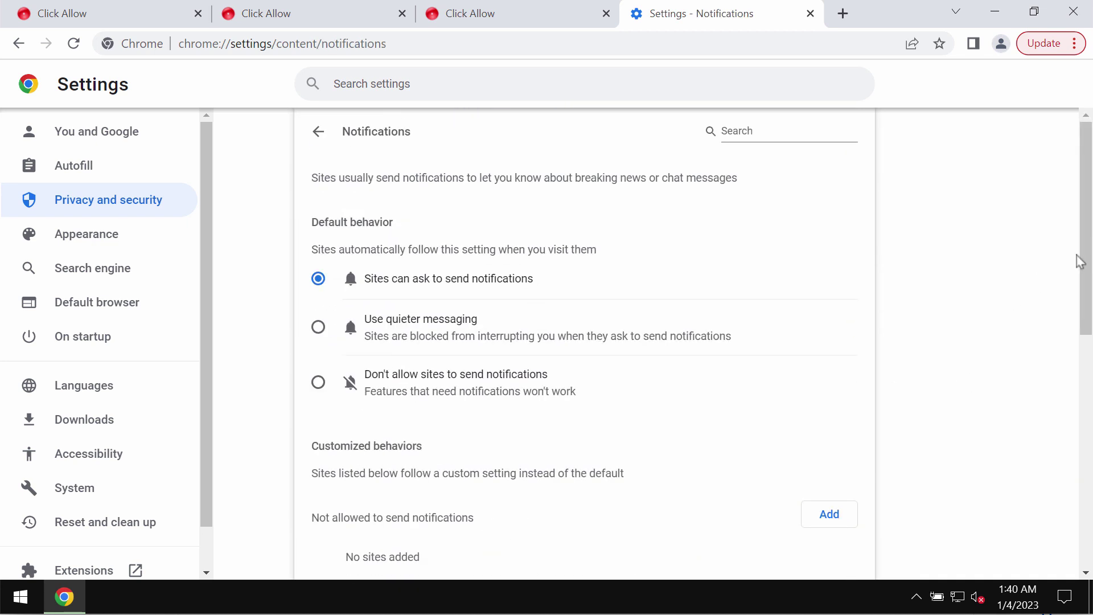
- Remove notification permission for chefishoani.com, advertizmenttoyou.com and besteasyclick.com
drag(1080, 262, 1057, 507)
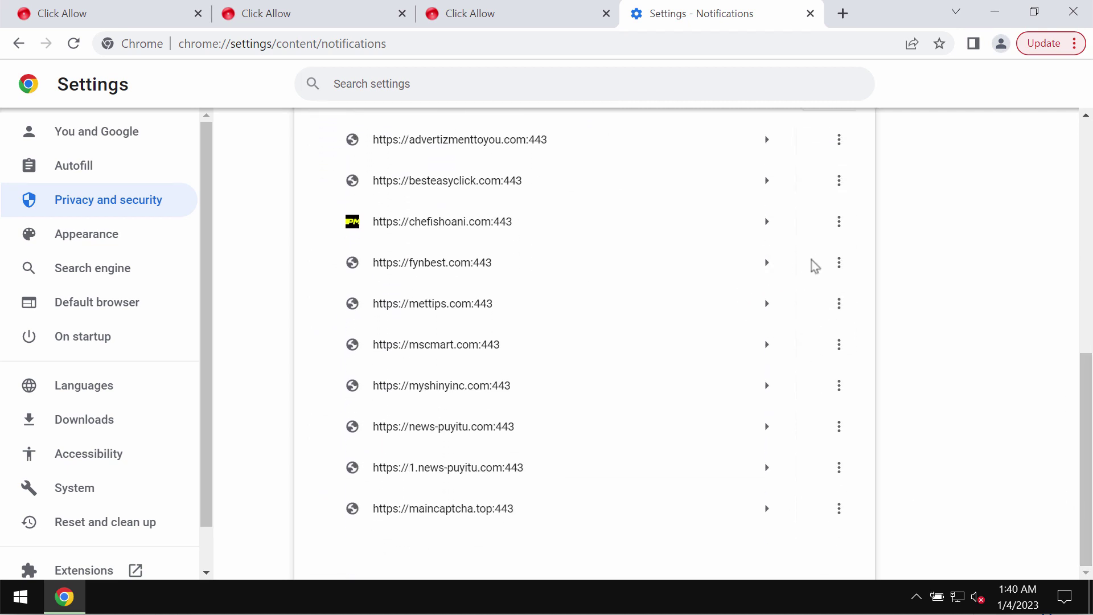
click(838, 225)
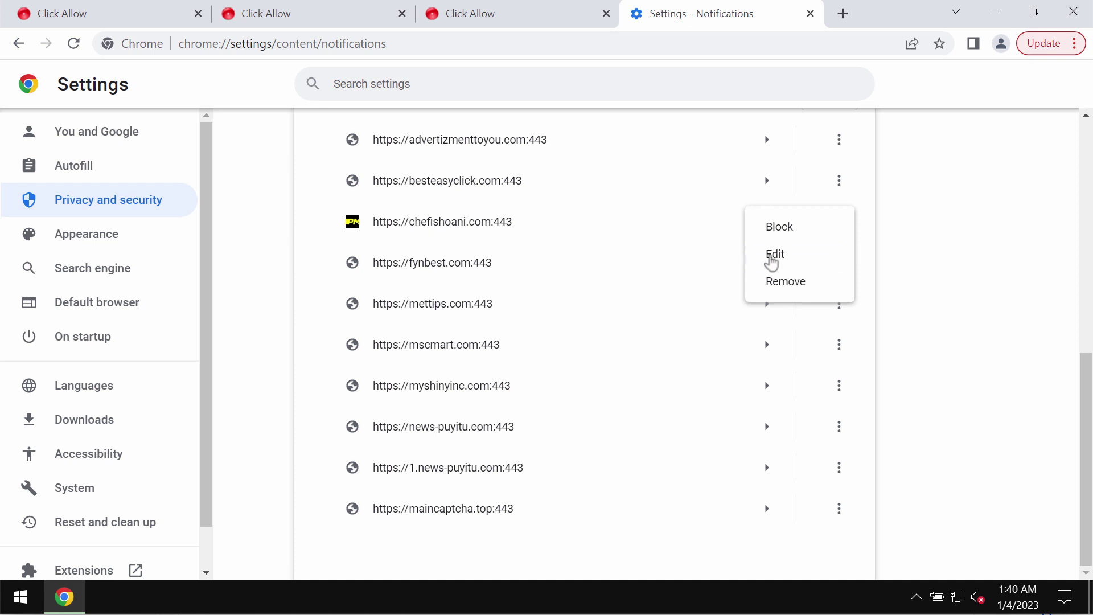
click(827, 283)
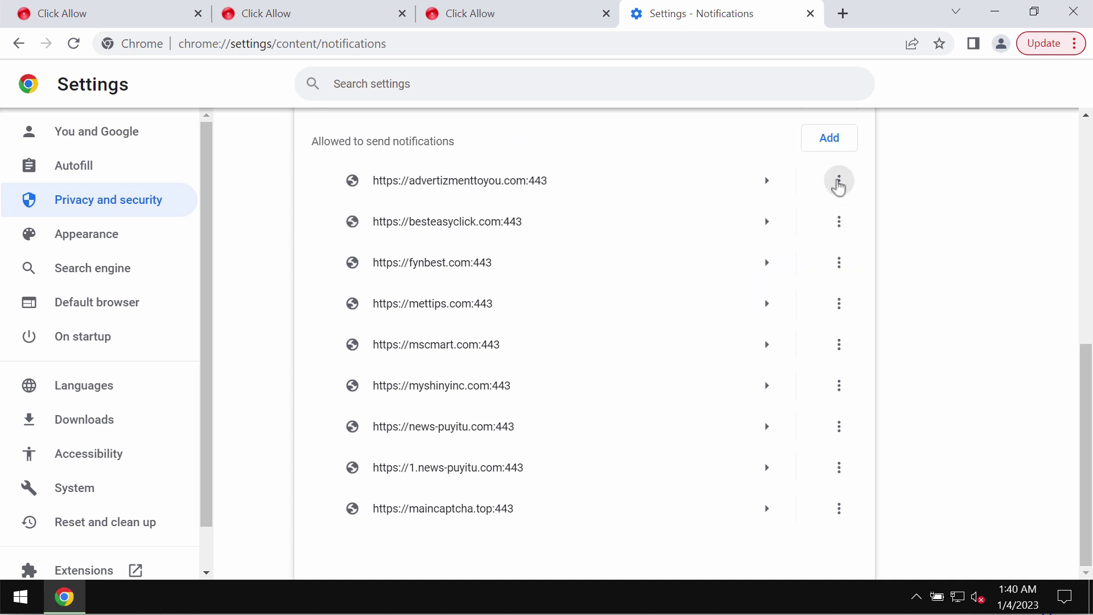
click(838, 182)
click(825, 241)
click(839, 221)
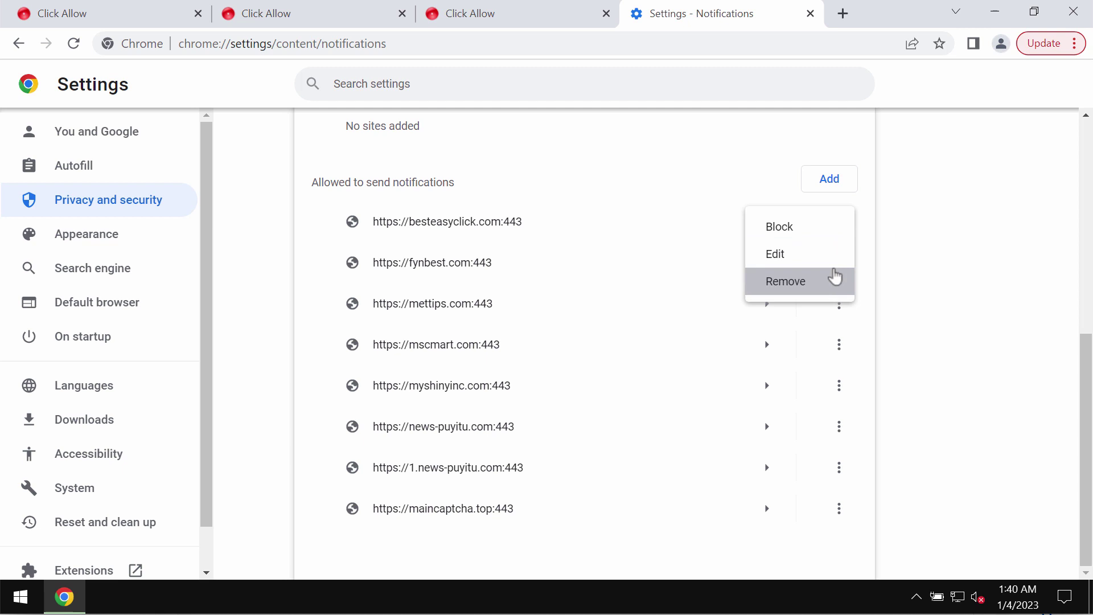
click(835, 279)
- Remove notification permission for fynbest.com, mettips.com, mscmart.com and myshinyinc.com
click(840, 263)
click(829, 329)
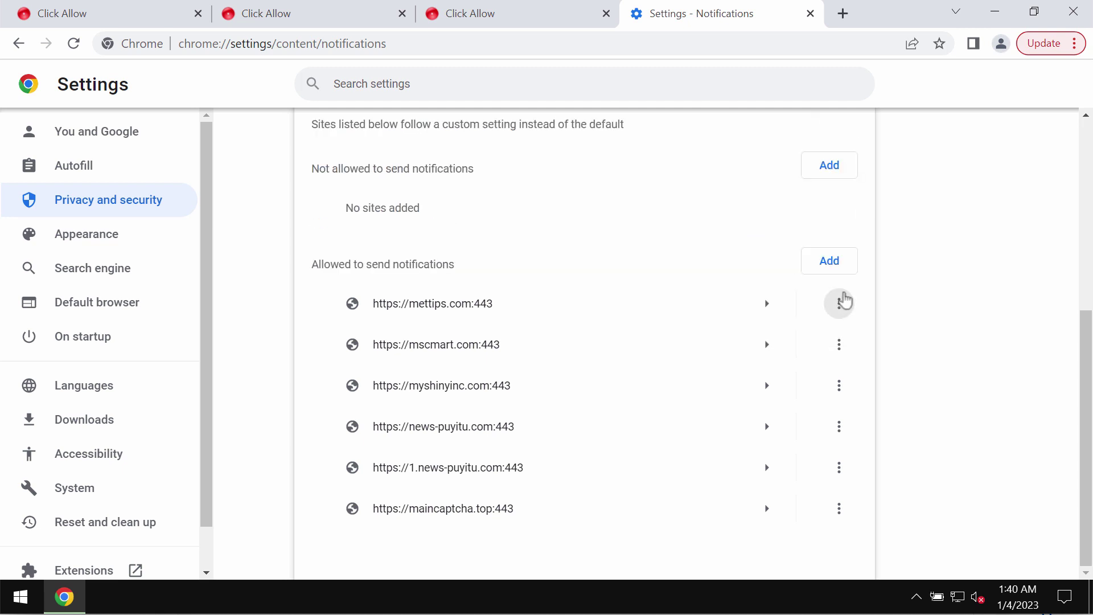
click(839, 303)
click(825, 374)
click(839, 343)
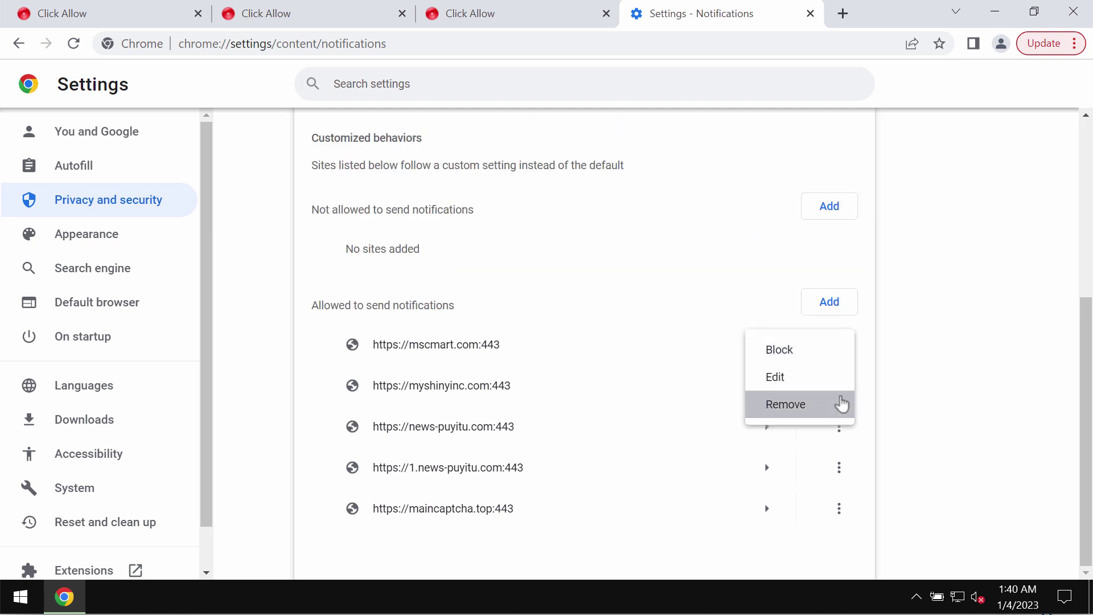
click(841, 404)
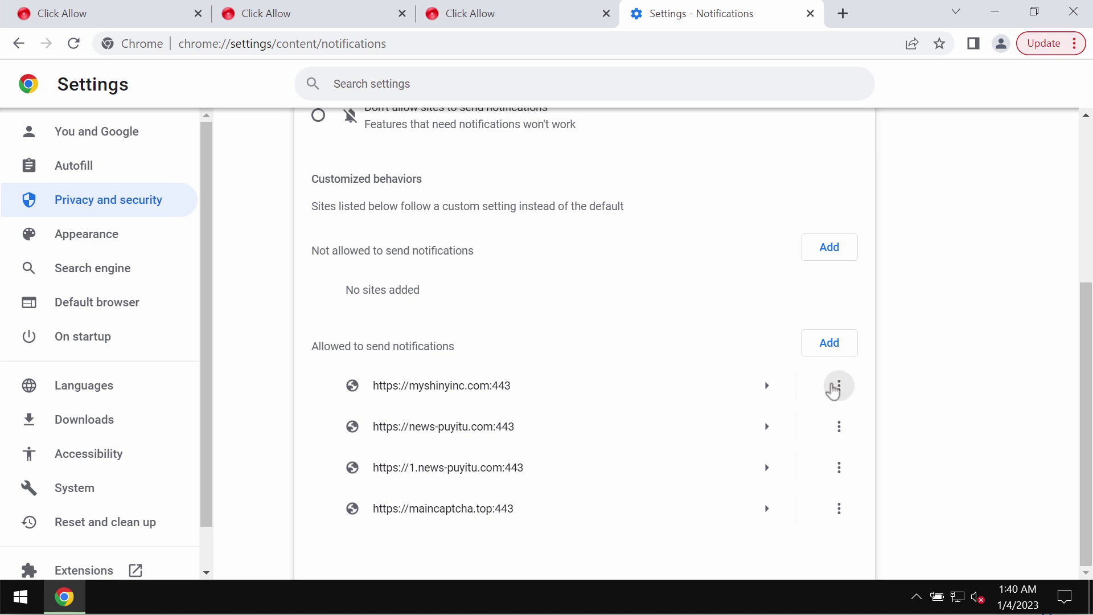
click(838, 386)
click(812, 444)
- Load combocleaner.com in place of the Notifications settings page
click(715, 48)
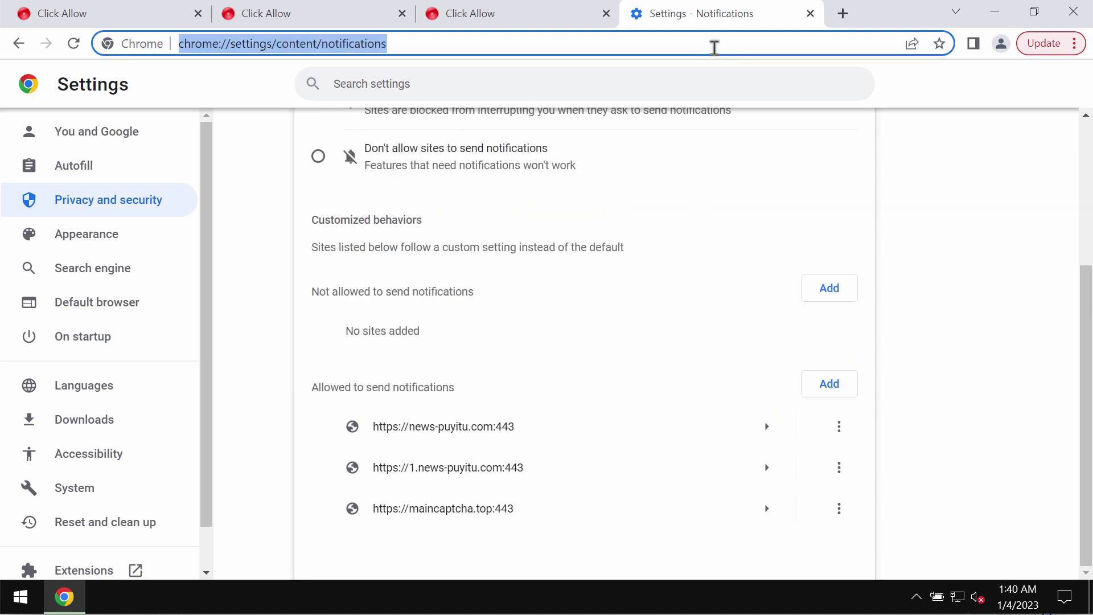
text(combocl)
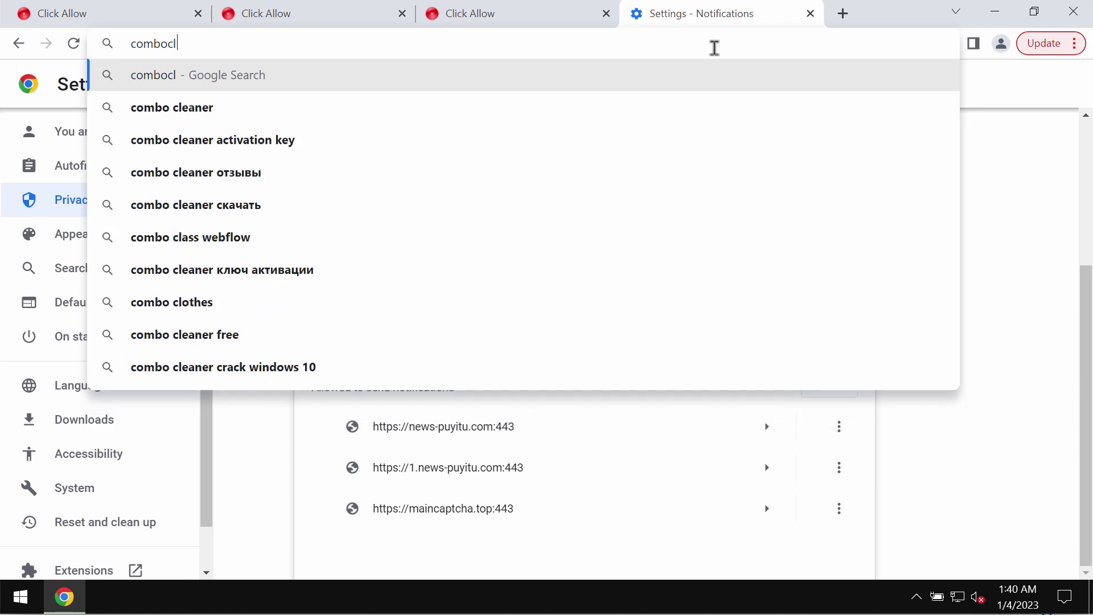
text(eaner)
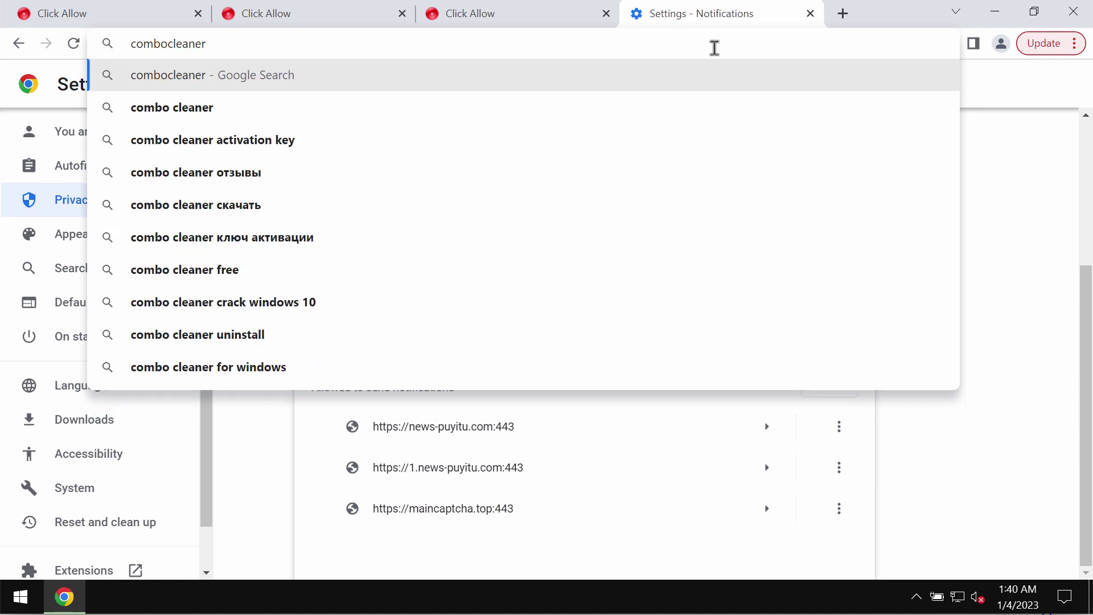
text(.com)
key(Return)
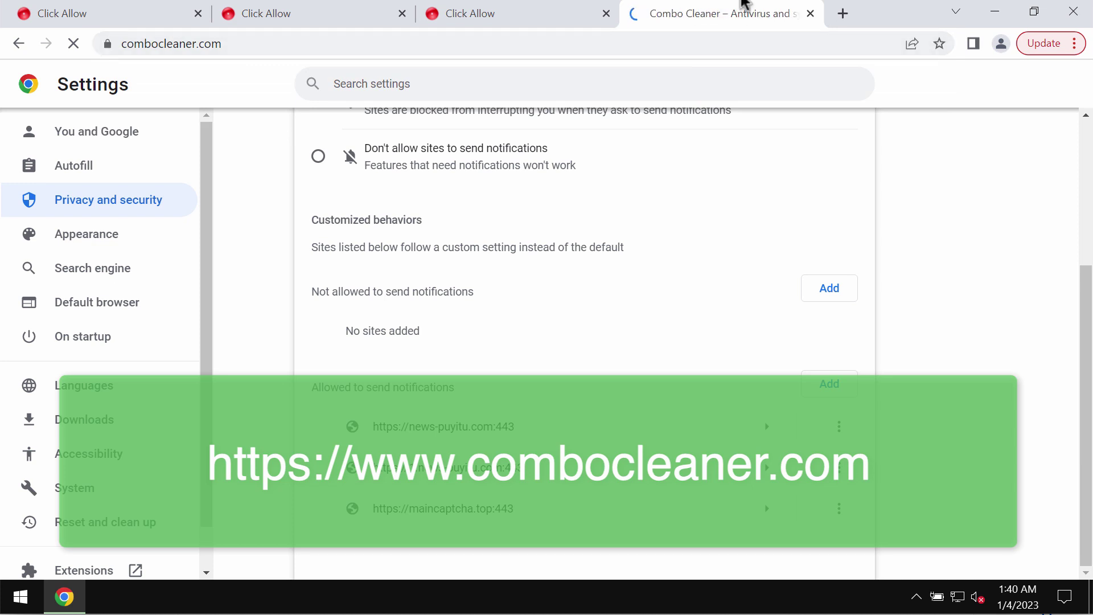
- Minimize Chrome to reveal the Combo Cleaner Dashboard
click(993, 13)
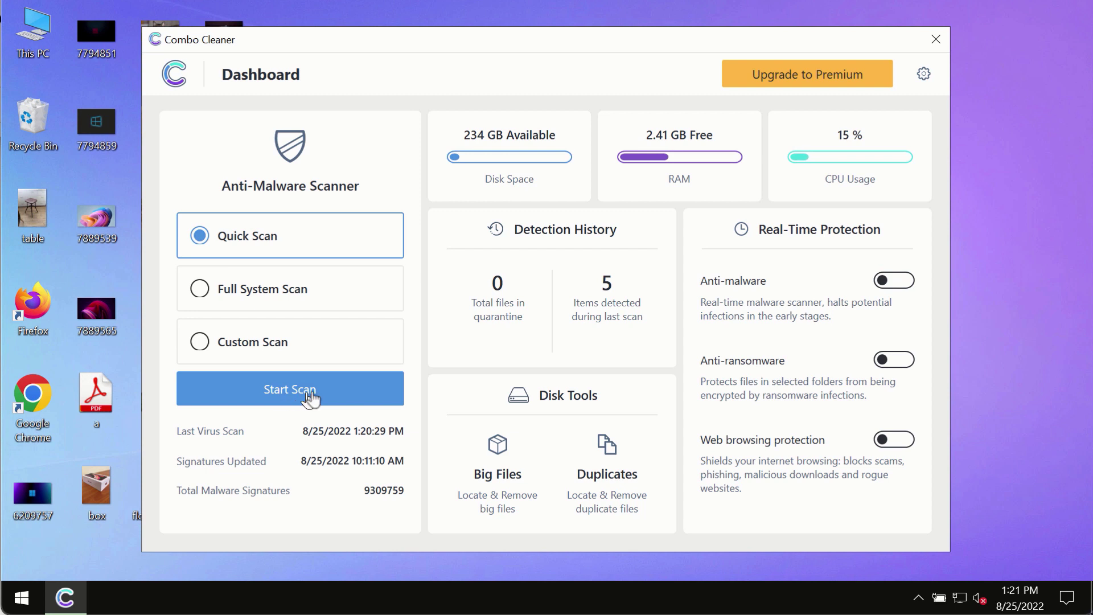
- Launch a Quick Scan, visit the Dashboard, then return to the scan's progress view
click(305, 396)
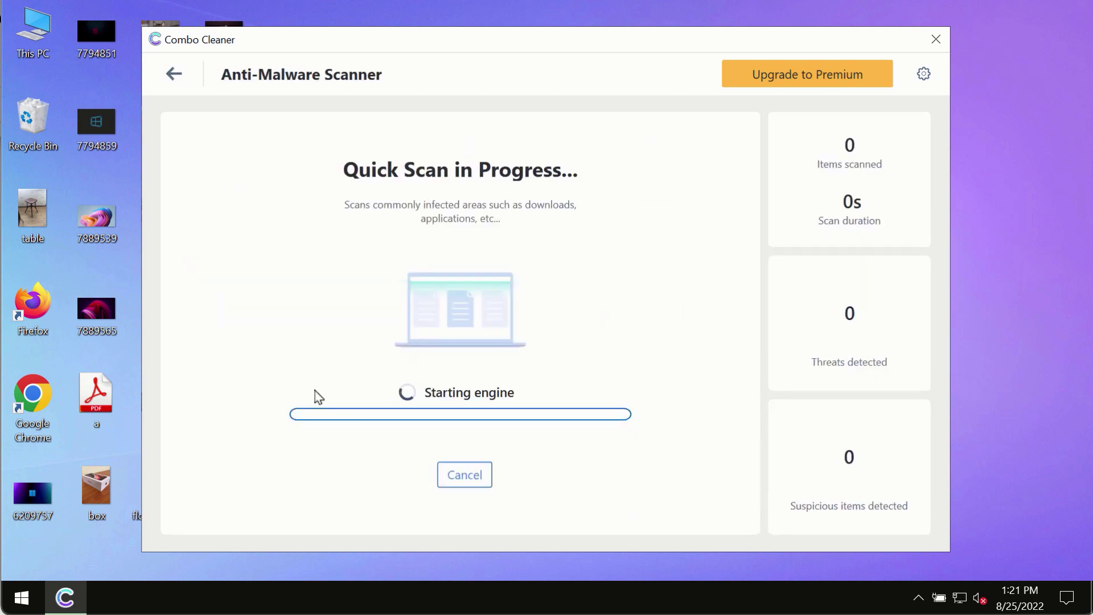
click(172, 74)
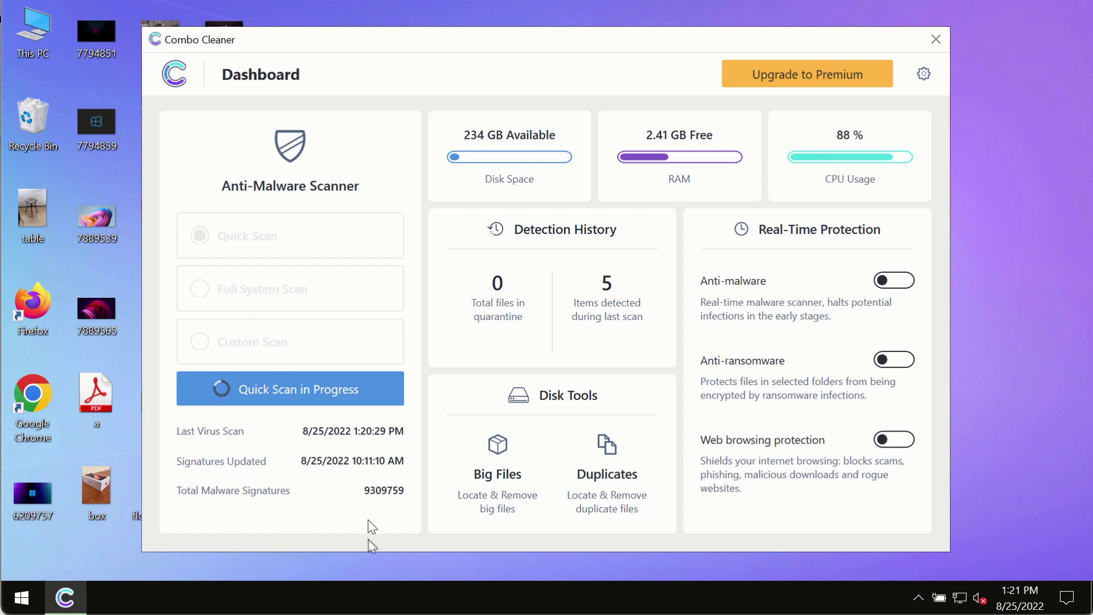
click(313, 388)
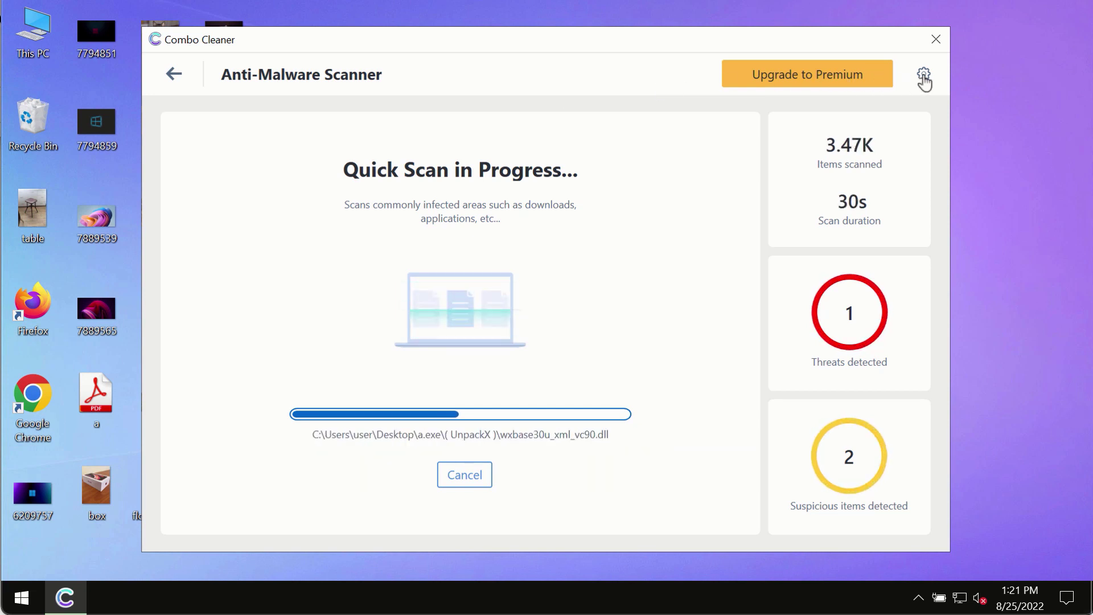
click(923, 77)
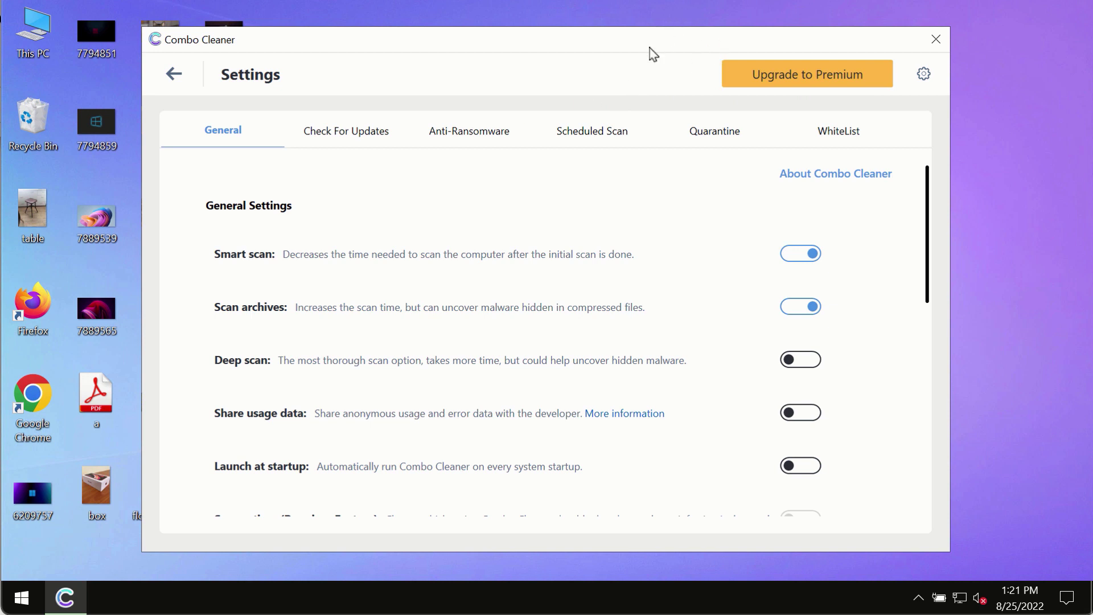
click(455, 136)
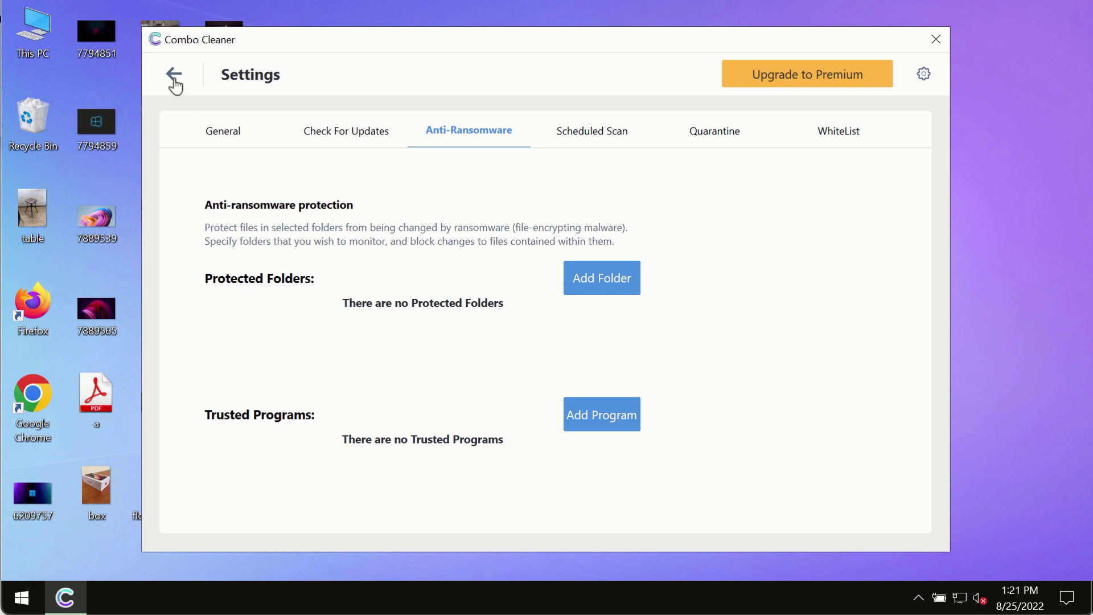
click(173, 79)
- Return to the Quick Scan progress view to review its detected threats
click(347, 389)
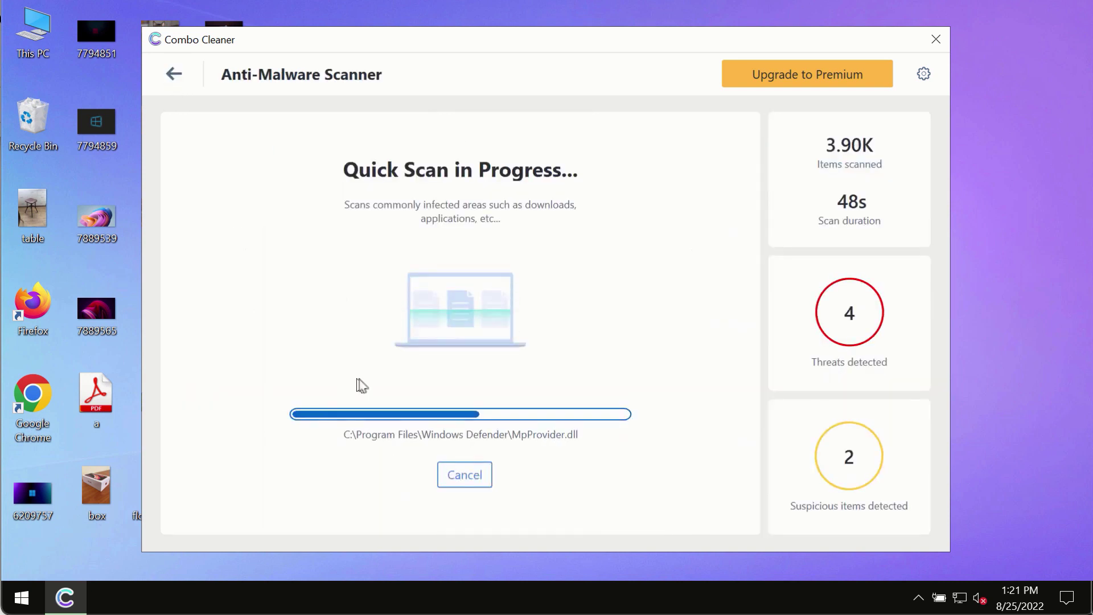